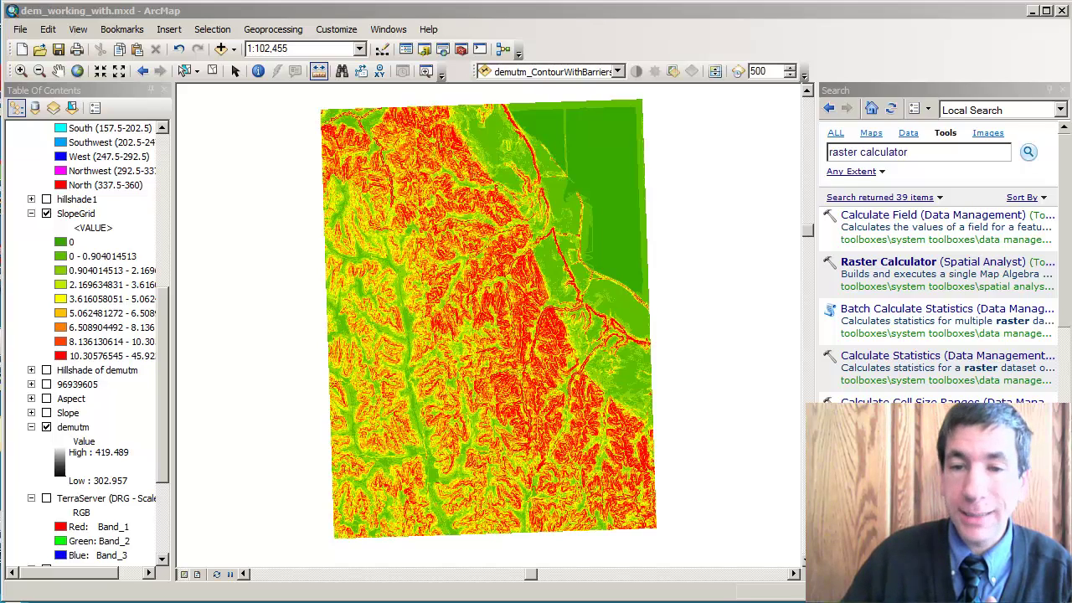
# Open the Raster Calculator from the search results and hide the SlopeGrid layer
pyautogui.click(887, 262)
pyautogui.moveTo(916, 327); pyautogui.dragTo(850, 177)
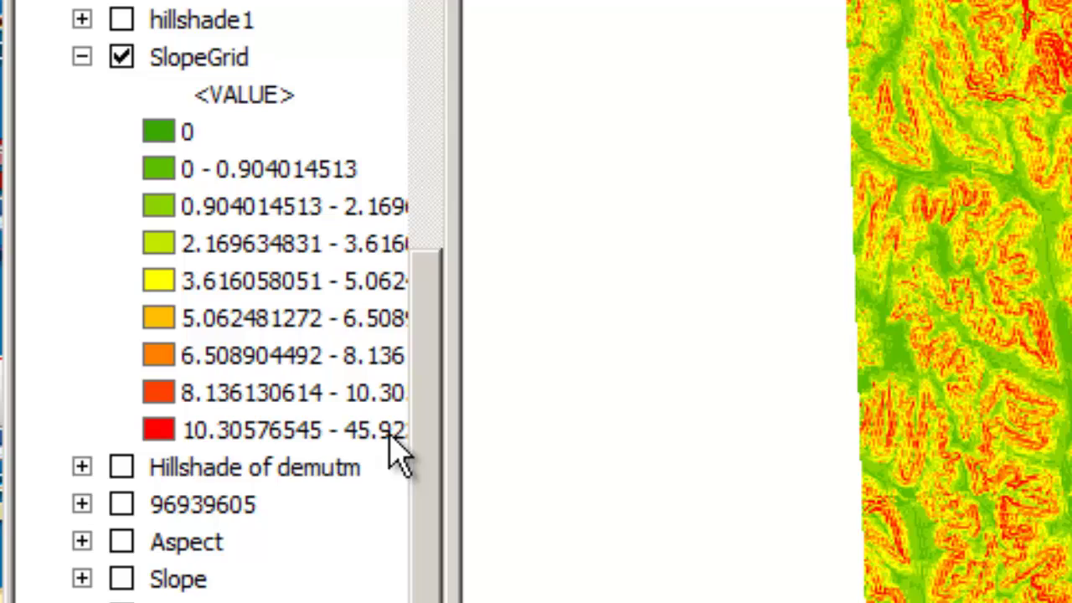
pyautogui.click(122, 57)
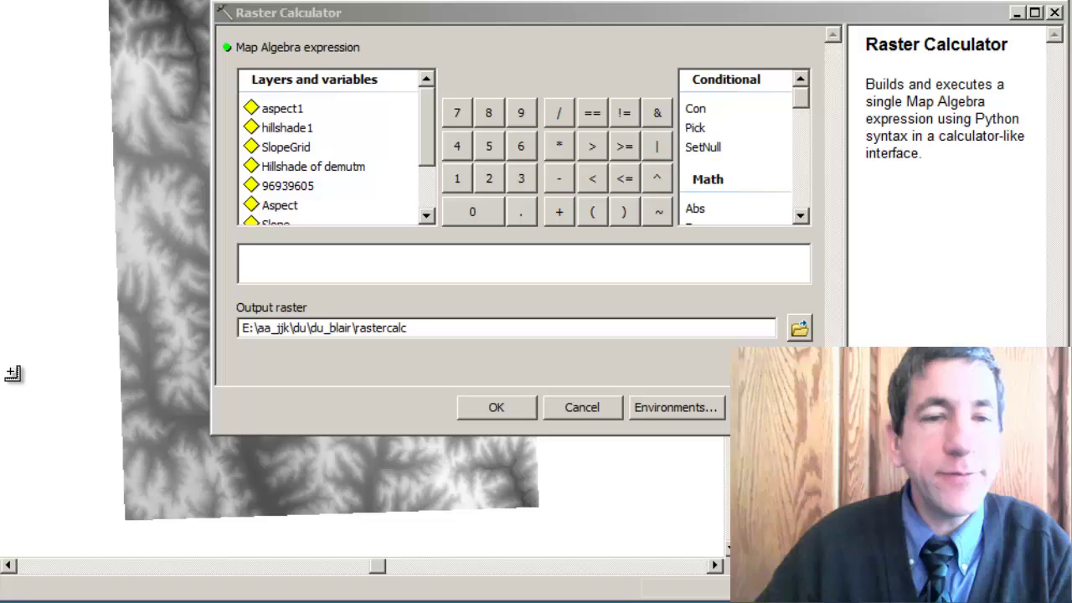
# Enter the bracketed slope condition ("SlopeGrid" <= 5) in the expression
pyautogui.scroll(-2, 287, 156)
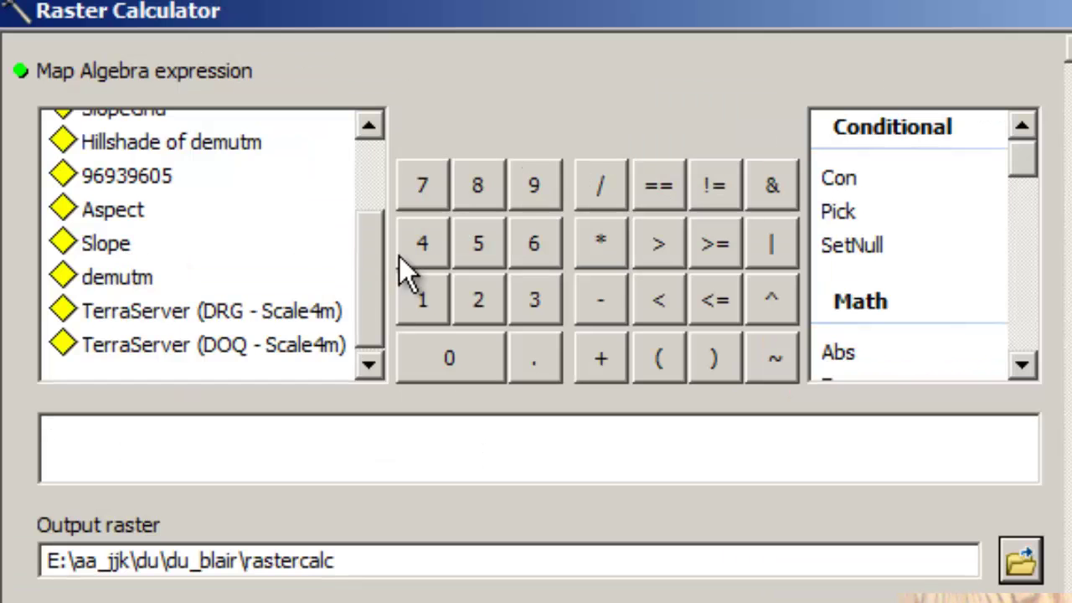
pyautogui.moveTo(378, 283); pyautogui.dragTo(377, 226)
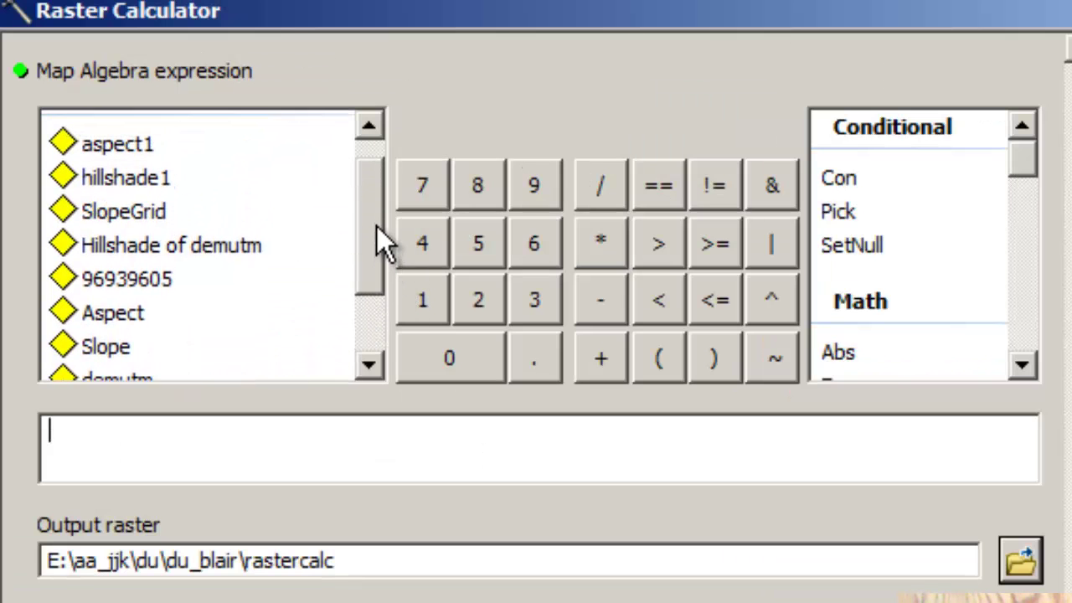
pyautogui.doubleClick(176, 216)
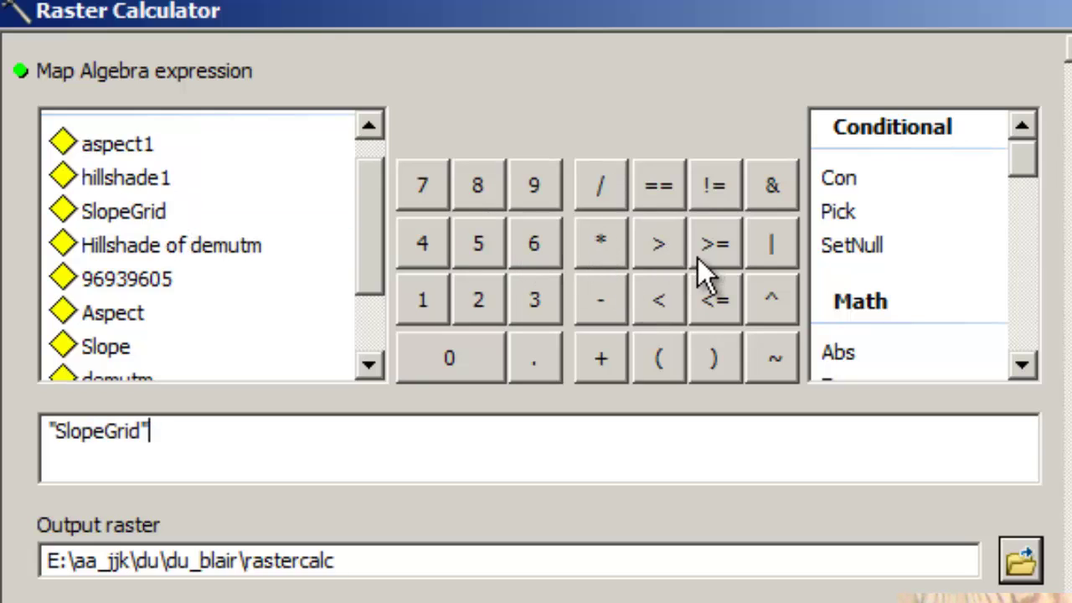
pyautogui.click(698, 300)
pyautogui.write('5')
pyautogui.click(46, 428)
pyautogui.click(660, 358)
pyautogui.click(303, 432)
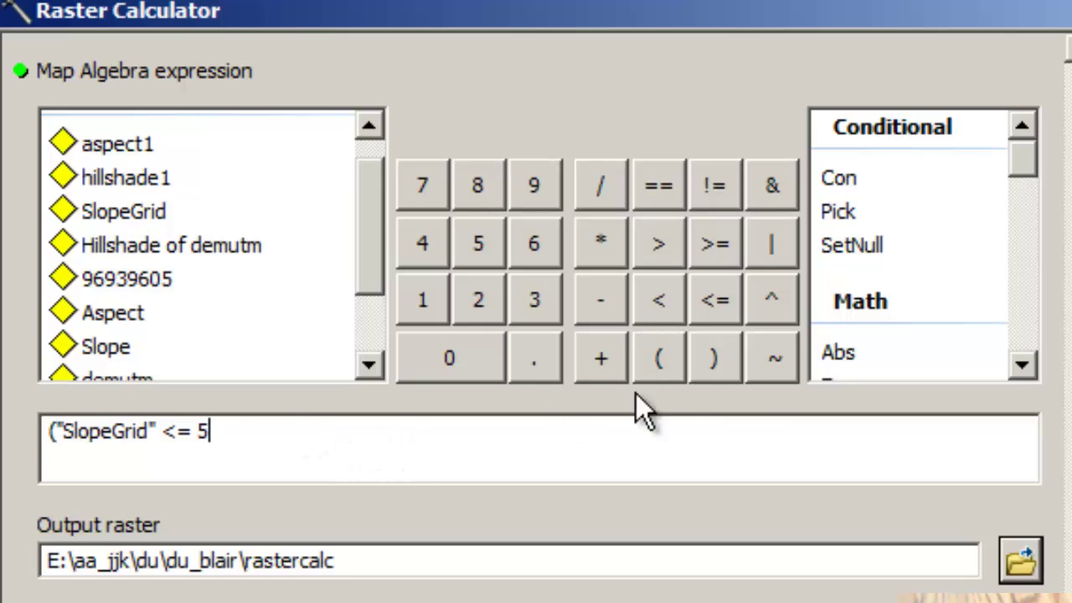
pyautogui.click(727, 356)
# Append & ("demutm" >= 380) as the bracketed elevation condition
pyautogui.click(773, 183)
pyautogui.click(651, 359)
pyautogui.click(369, 305)
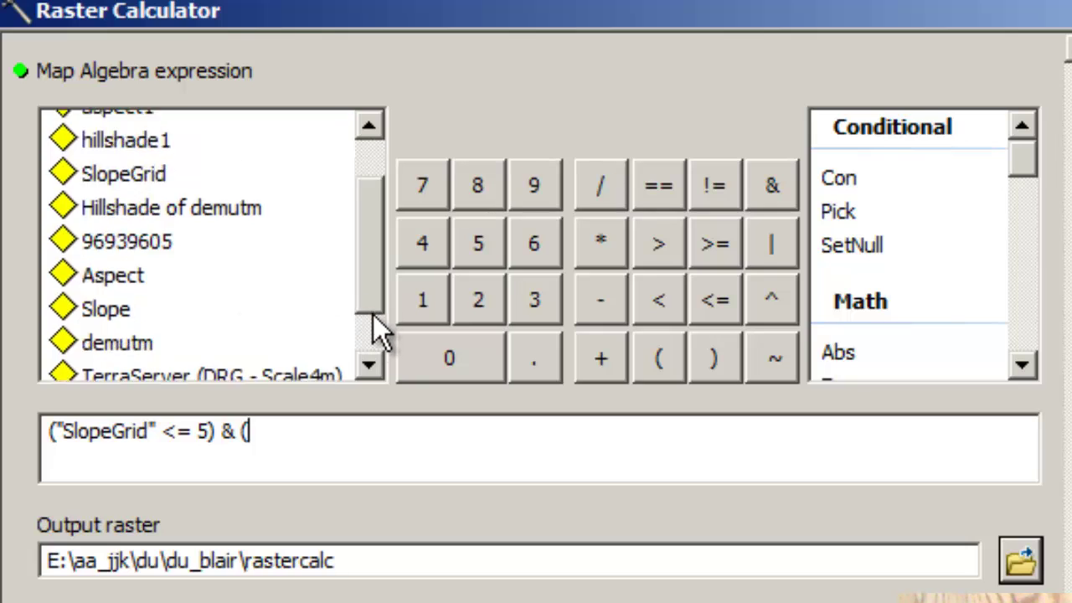
pyautogui.doubleClick(146, 295)
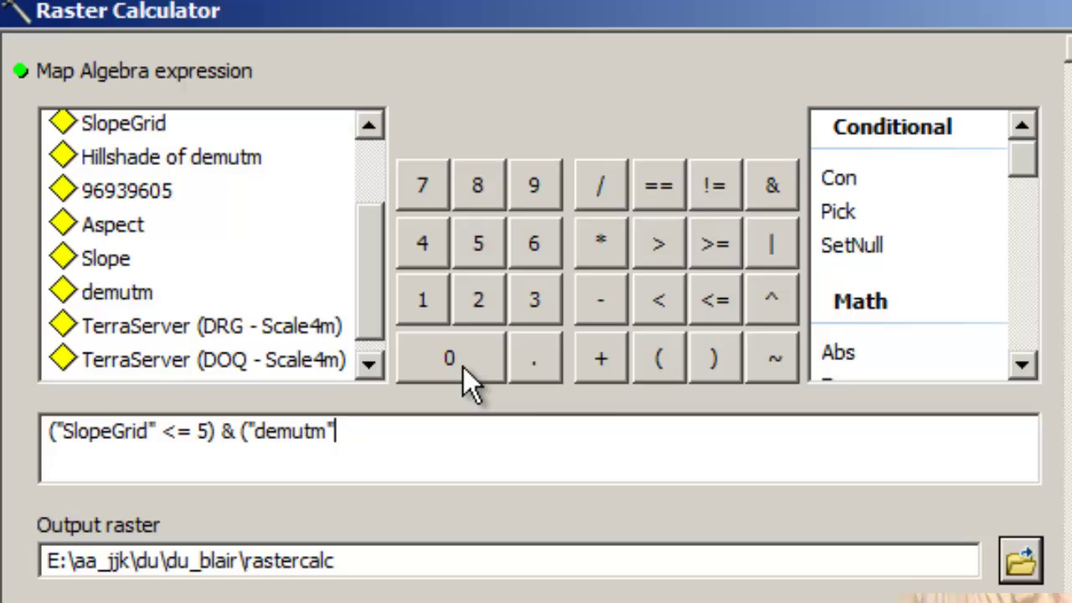
pyautogui.click(713, 251)
pyautogui.write('380')
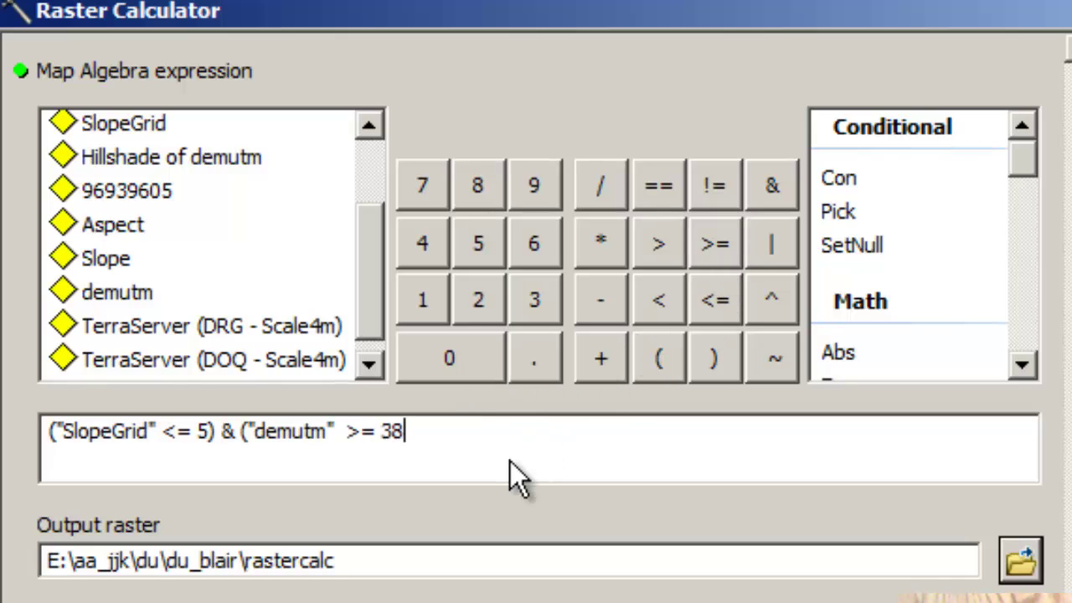
pyautogui.click(698, 366)
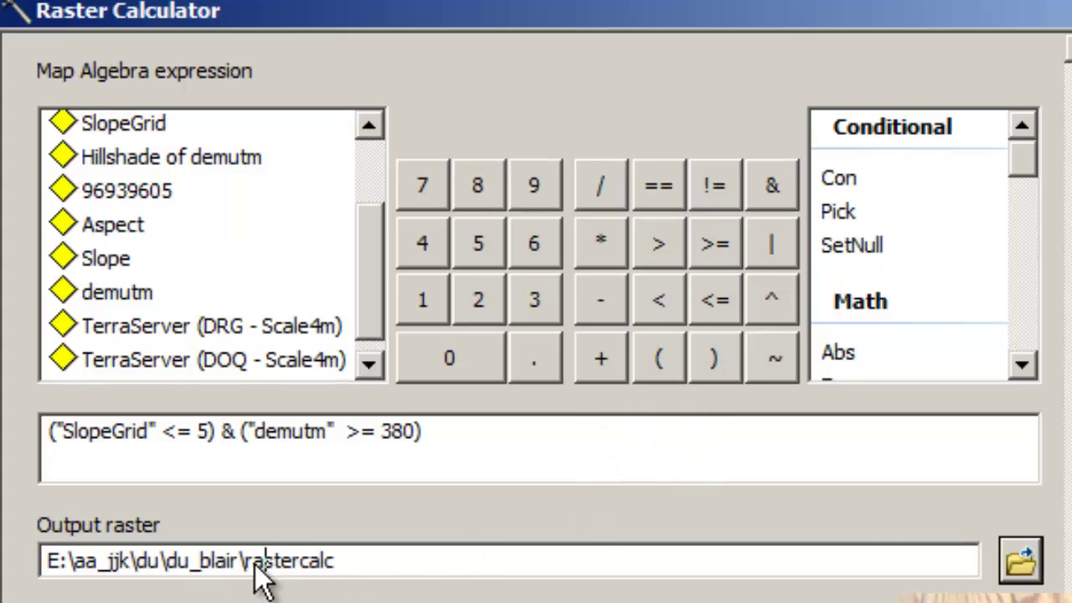
# Replace the default output name rastercalc with slope5elev380
pyautogui.moveTo(245, 565); pyautogui.dragTo(411, 574)
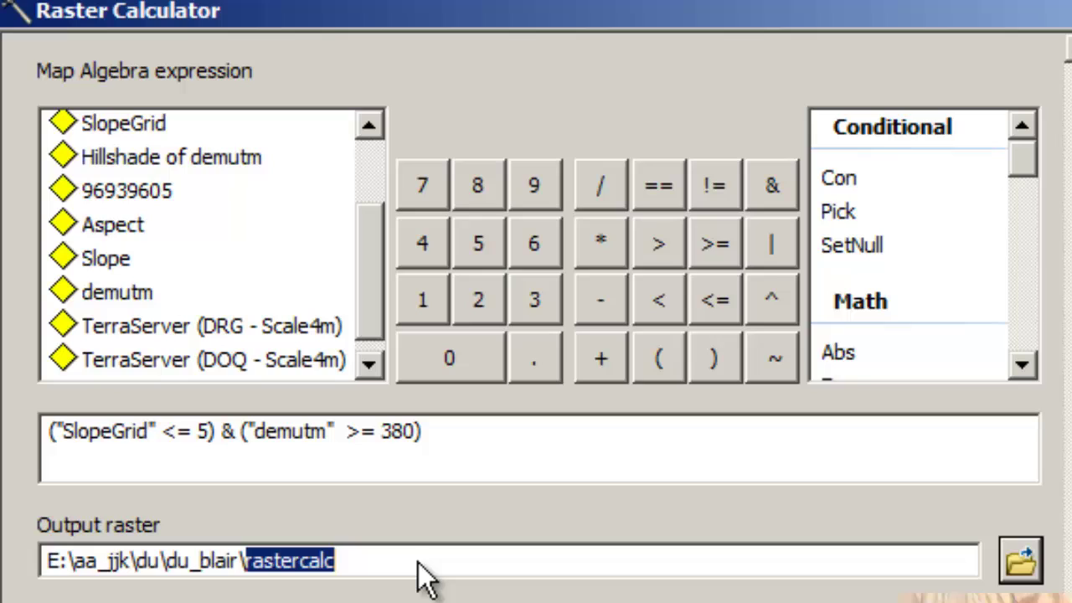
pyautogui.write('slope')
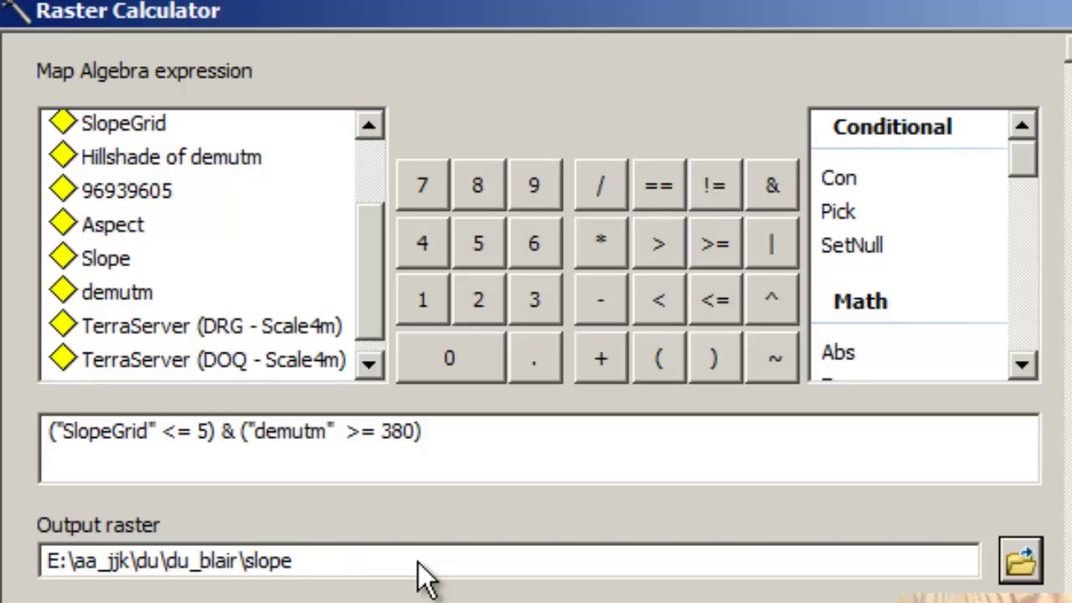
pyautogui.write('5dem38')
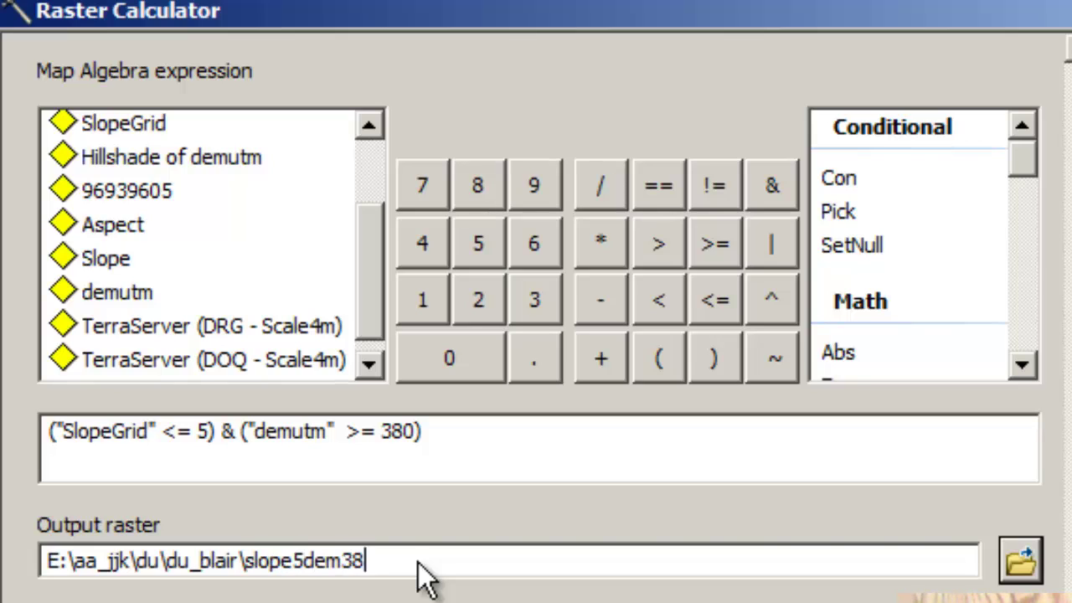
pyautogui.press('BackSpace')
pyautogui.press('BackSpace')
pyautogui.press('BackSpace')
pyautogui.press('BackSpace')
pyautogui.press('BackSpace')
pyautogui.write('elev')
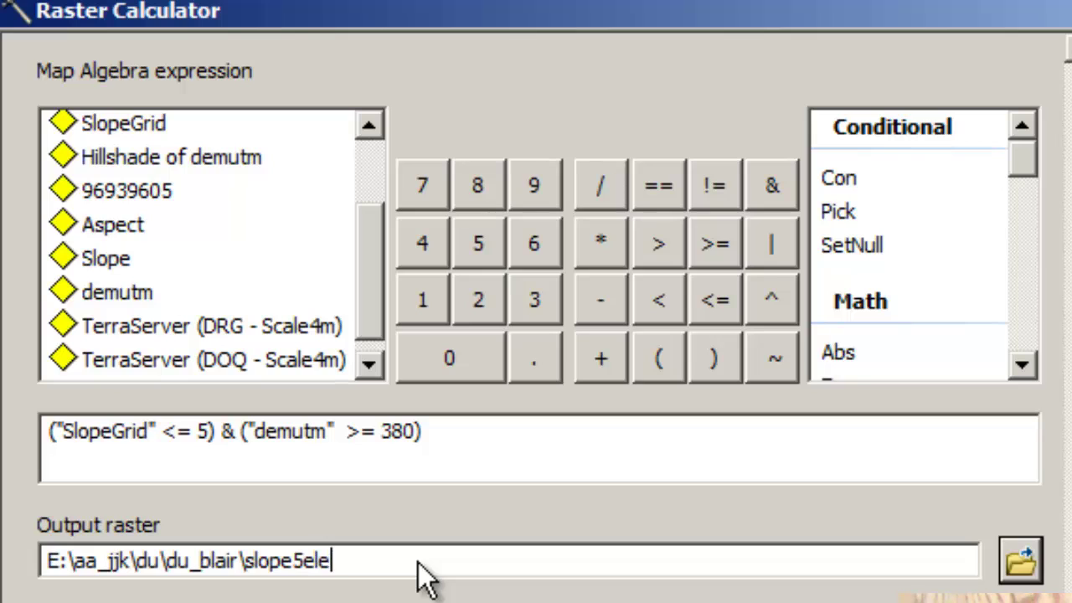
pyautogui.write('380')
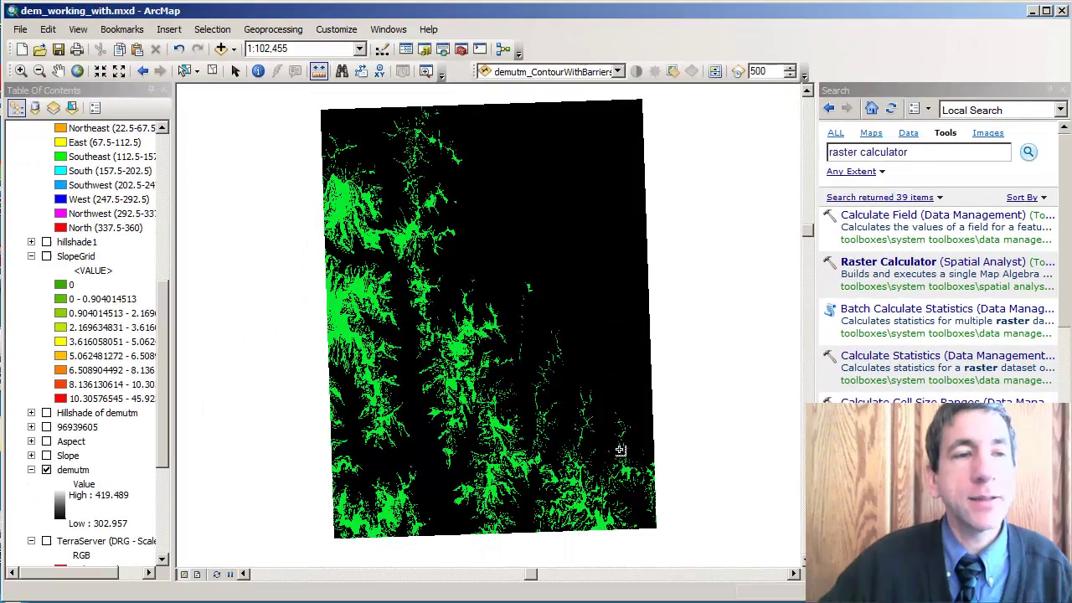
# Identify several black and green cells of slope5elev380 to verify values 0 and 1
pyautogui.moveTo(165, 315); pyautogui.dragTo(165, 152)
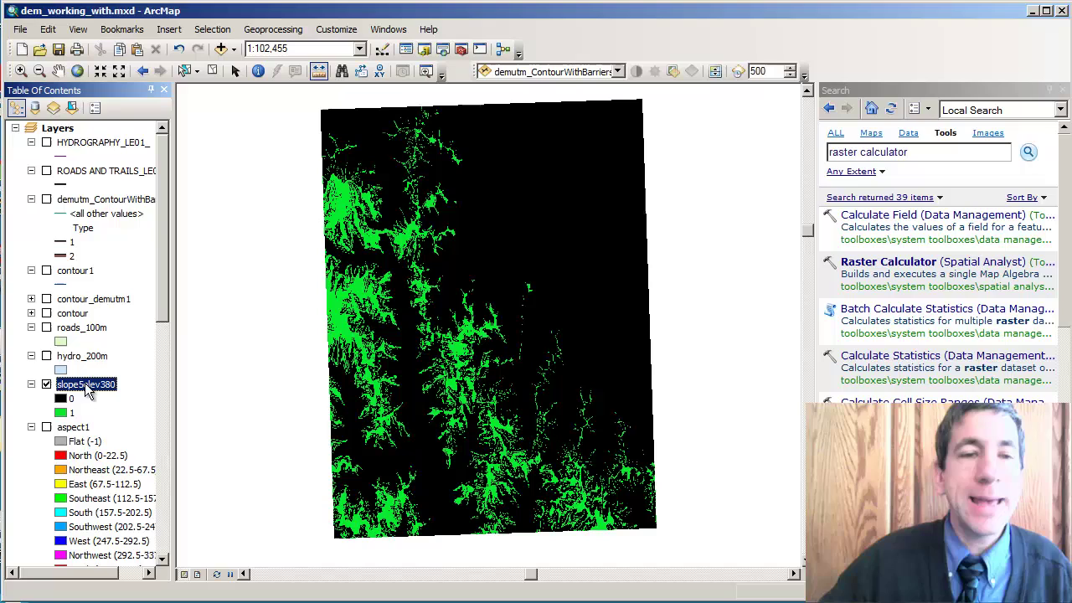
pyautogui.click(258, 70)
pyautogui.click(494, 178)
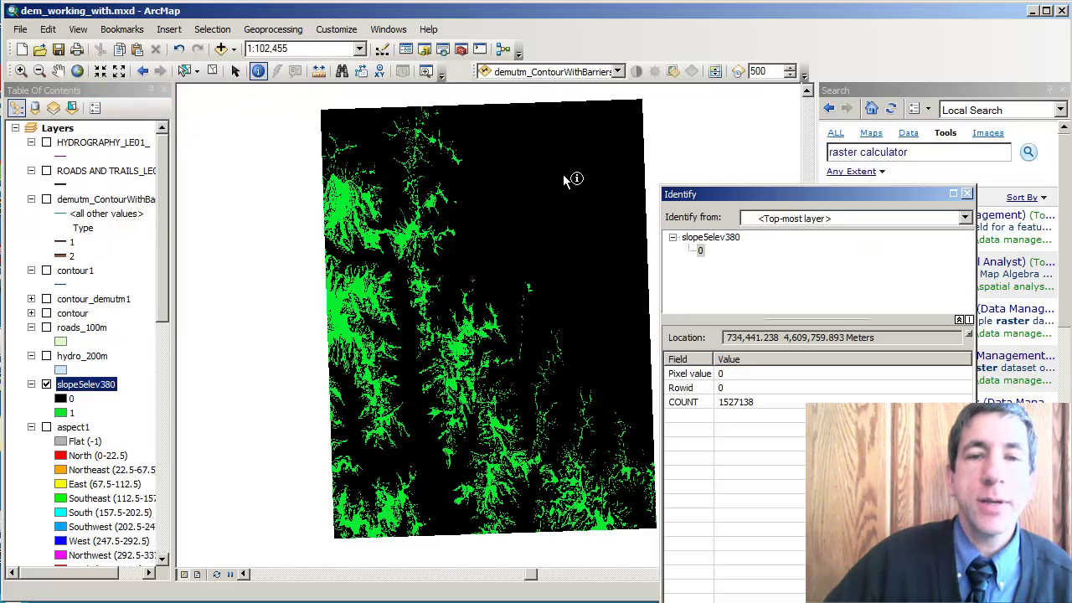
pyautogui.click(548, 200)
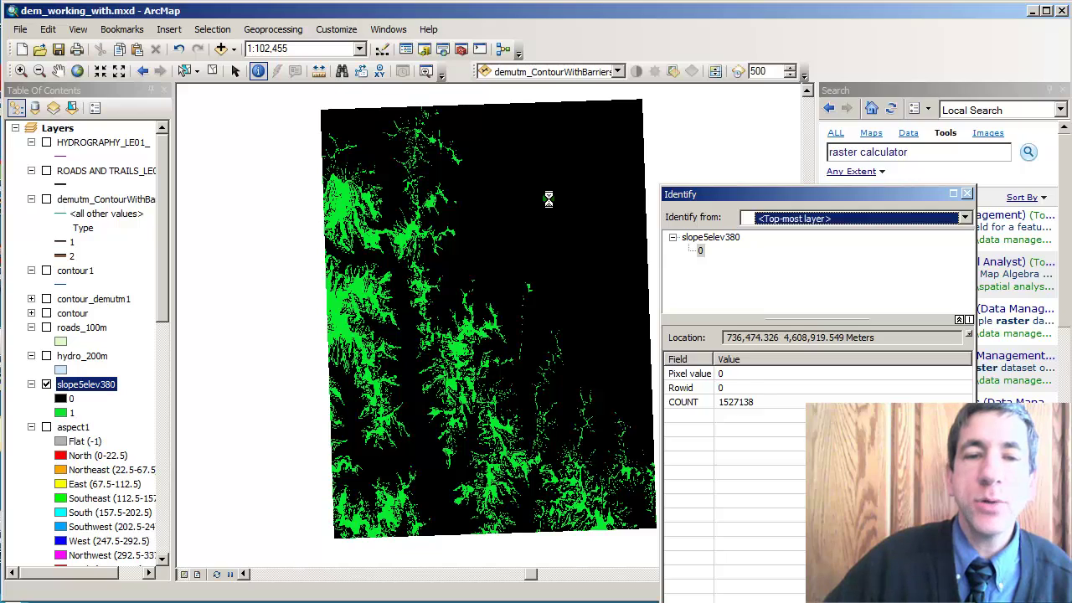
pyautogui.click(542, 227)
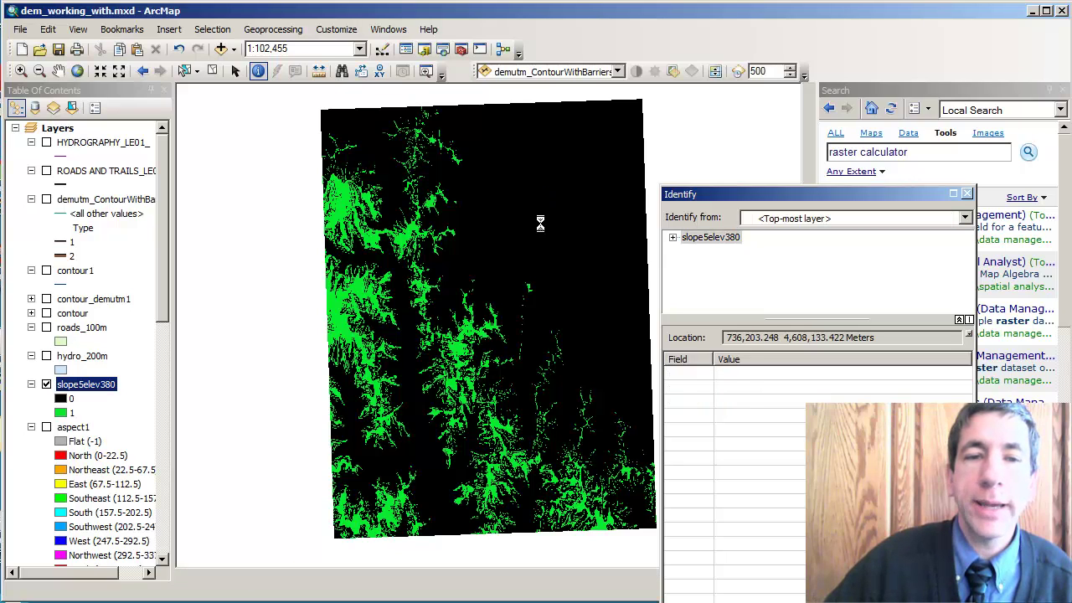
pyautogui.click(335, 304)
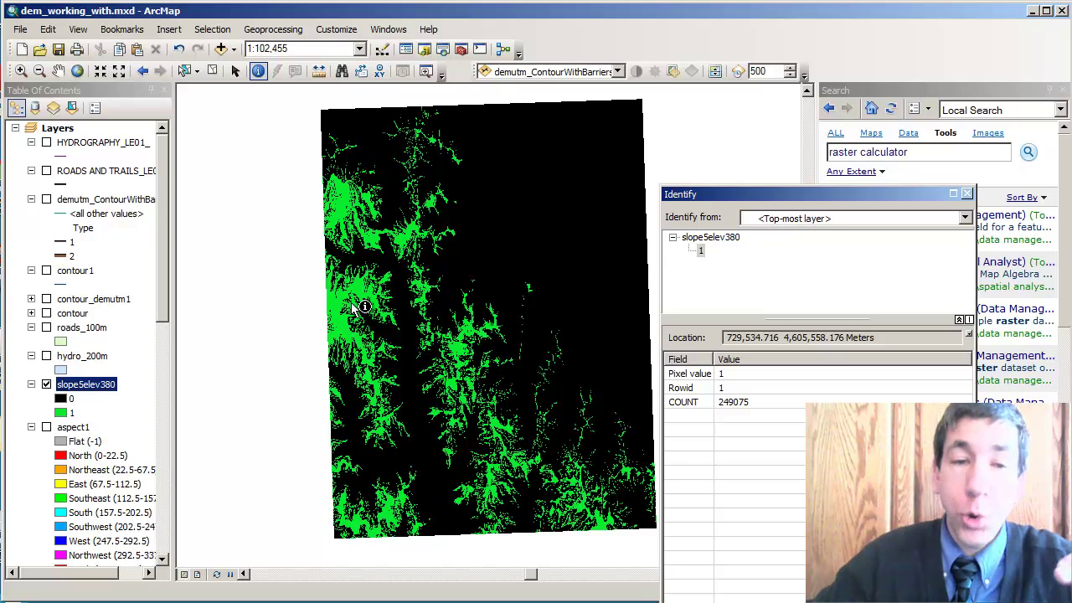
pyautogui.click(586, 186)
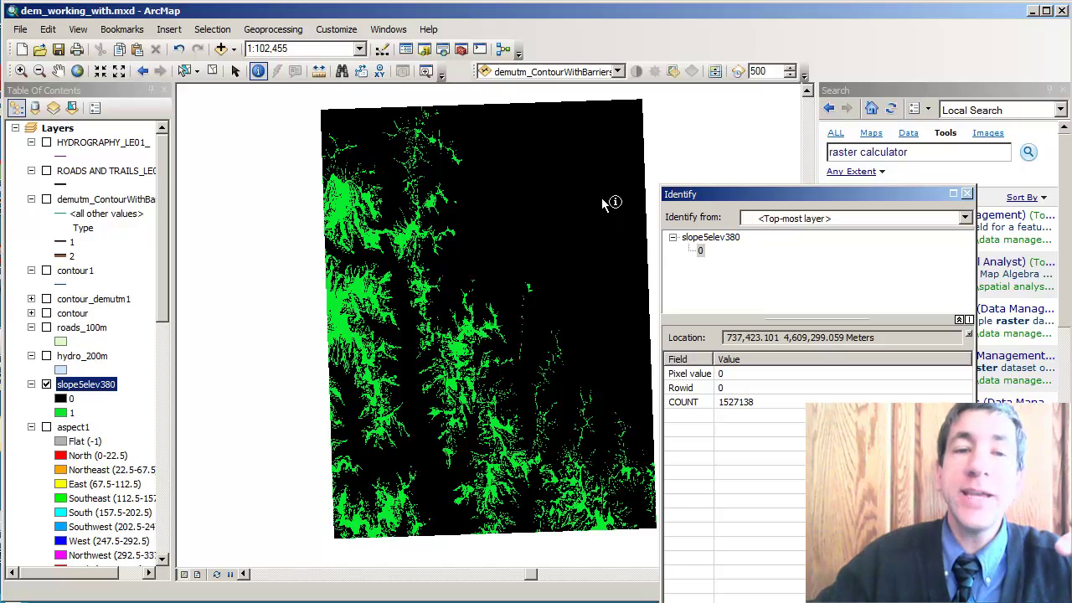
pyautogui.click(604, 203)
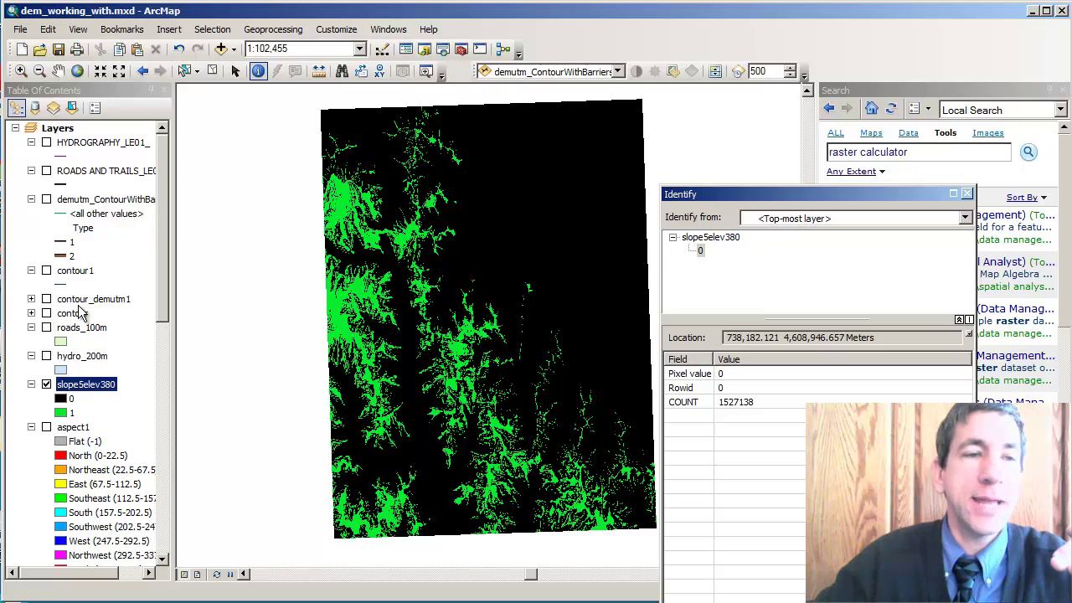
# Turn on the hillshade1 layer in the Table of Contents
pyautogui.scroll(-8, 166, 334)
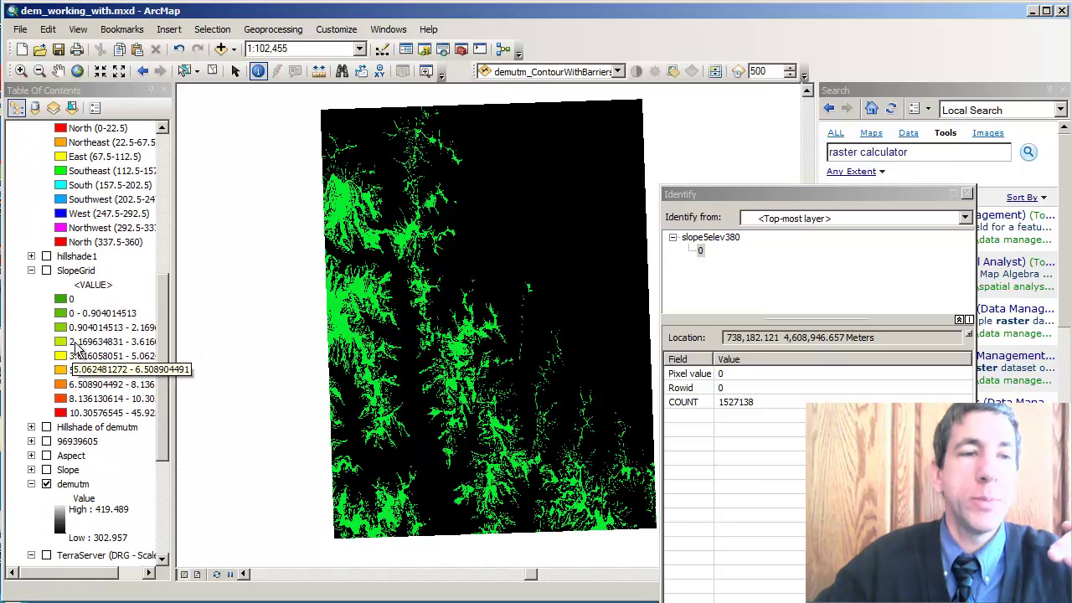
pyautogui.click(46, 257)
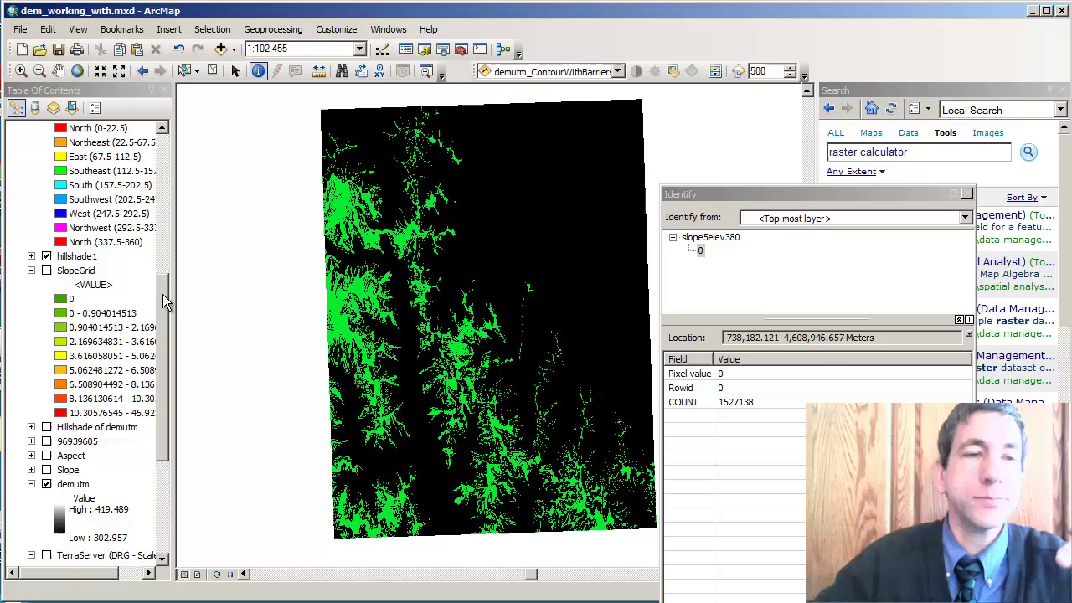
pyautogui.scroll(5, 162, 294)
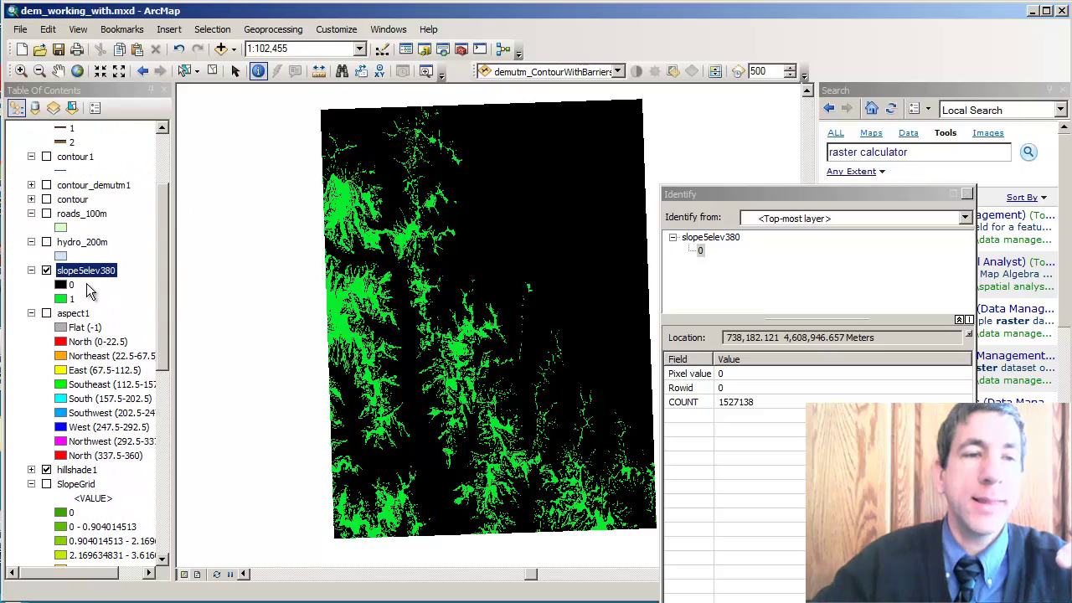
# Hide slope5elev380 and identify hillshade cells, one reading pixel value 180
pyautogui.click(47, 271)
pyautogui.click(605, 186)
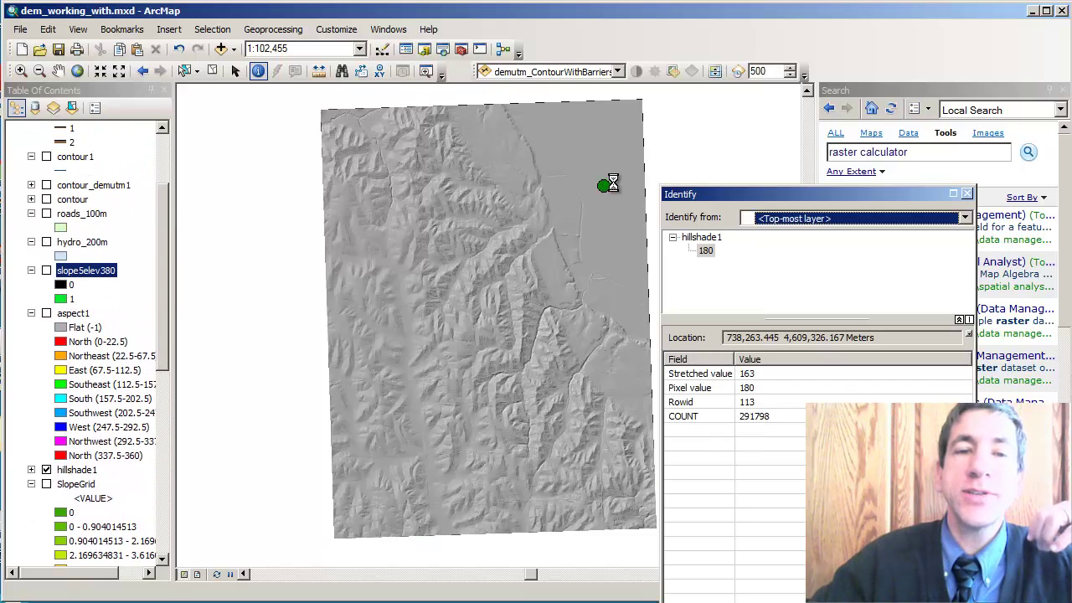
pyautogui.click(601, 132)
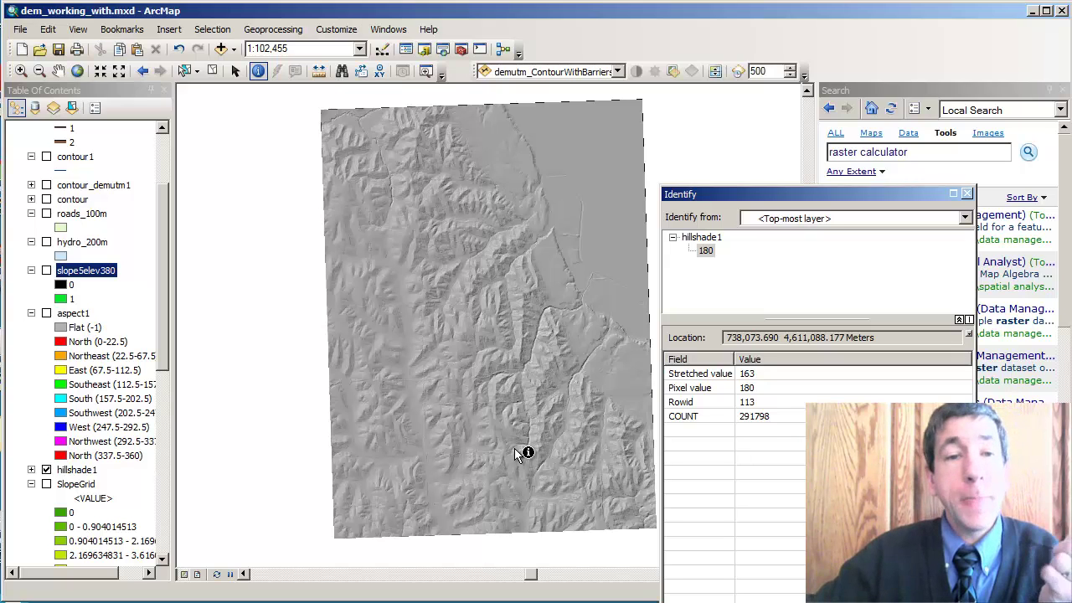
# Set the slope5elev380 0 class symbol to Hollow
pyautogui.click(60, 284)
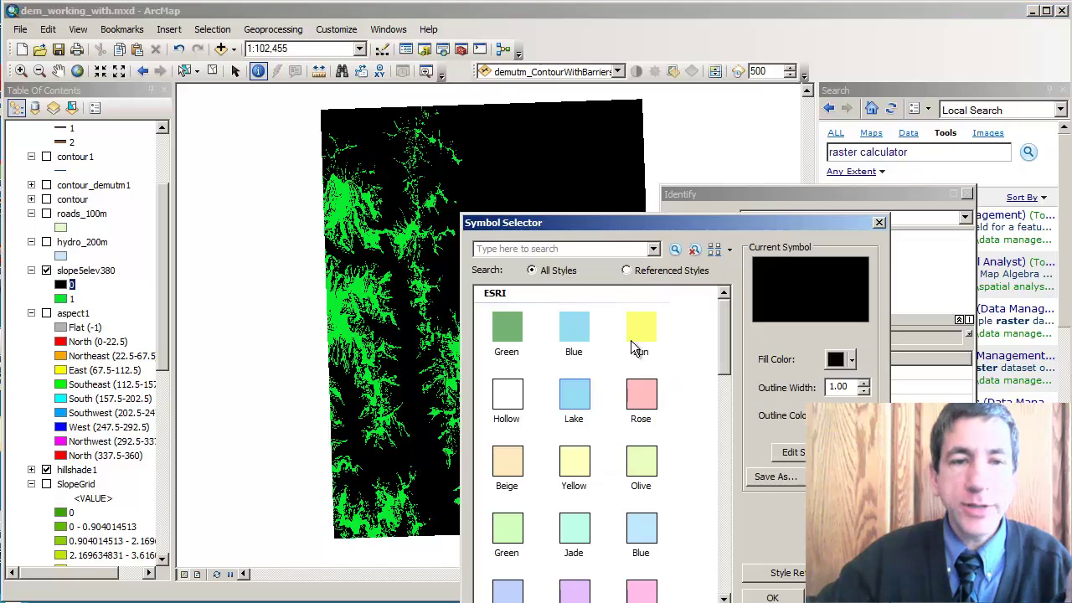
pyautogui.click(508, 396)
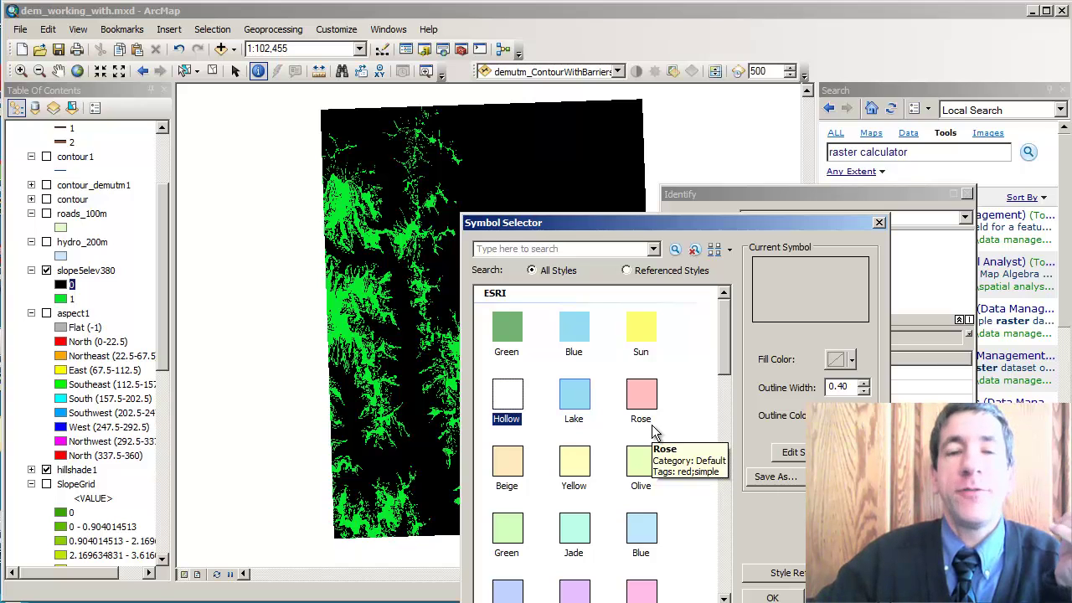
pyautogui.click(771, 597)
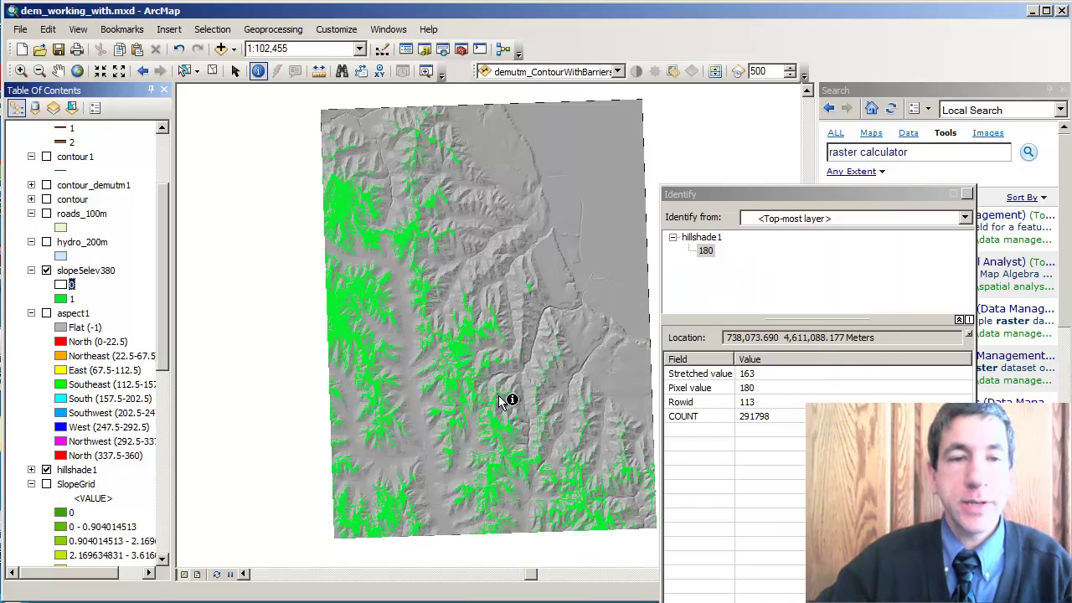